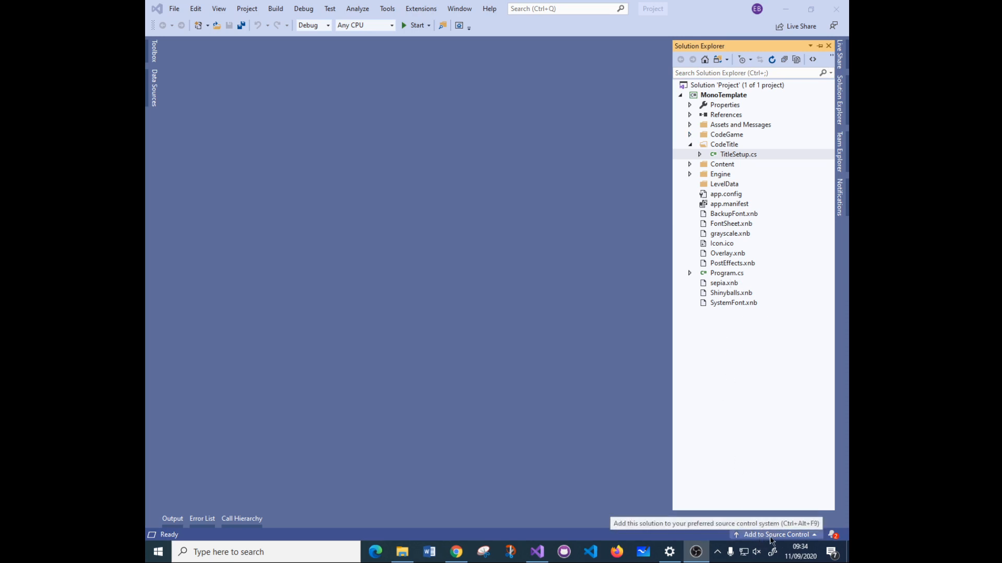
Show the source control system choices from the status bar's Add to Source Control
{"action": "left_click", "coordinate": [243, 12]}
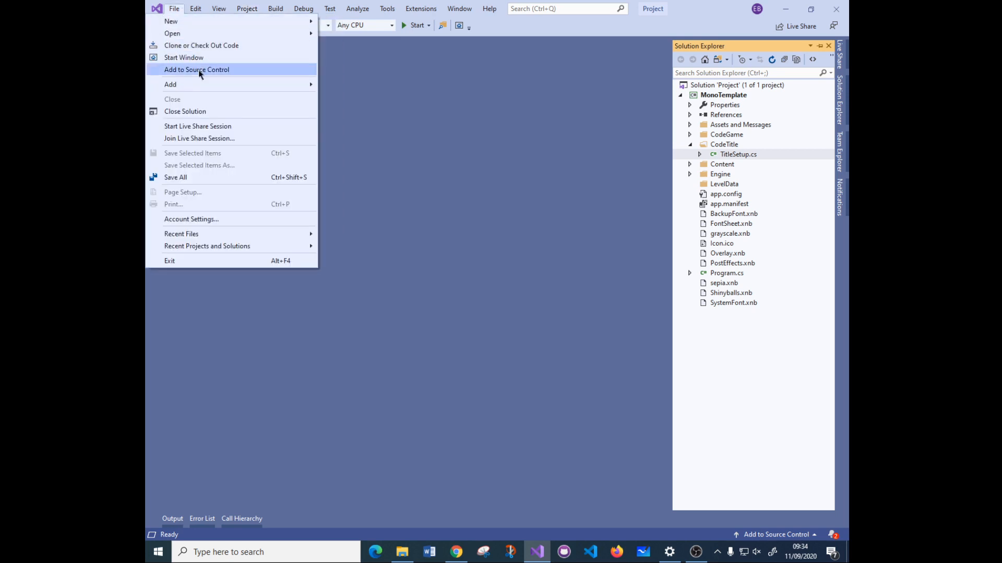
{"action": "left_click", "coordinate": [777, 536]}
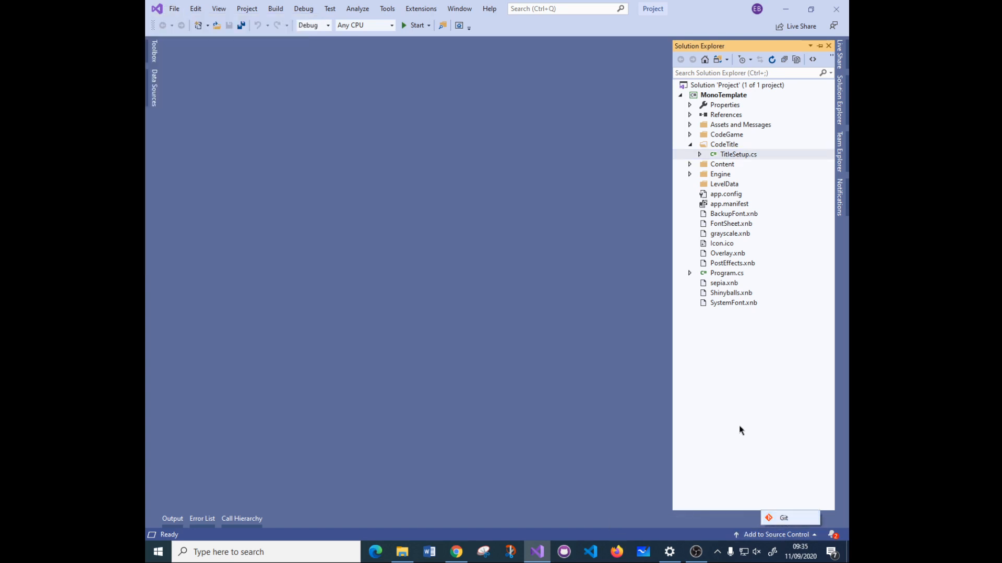
Choose Git as the source control system and save the solution and project files
{"action": "left_click", "coordinate": [783, 520]}
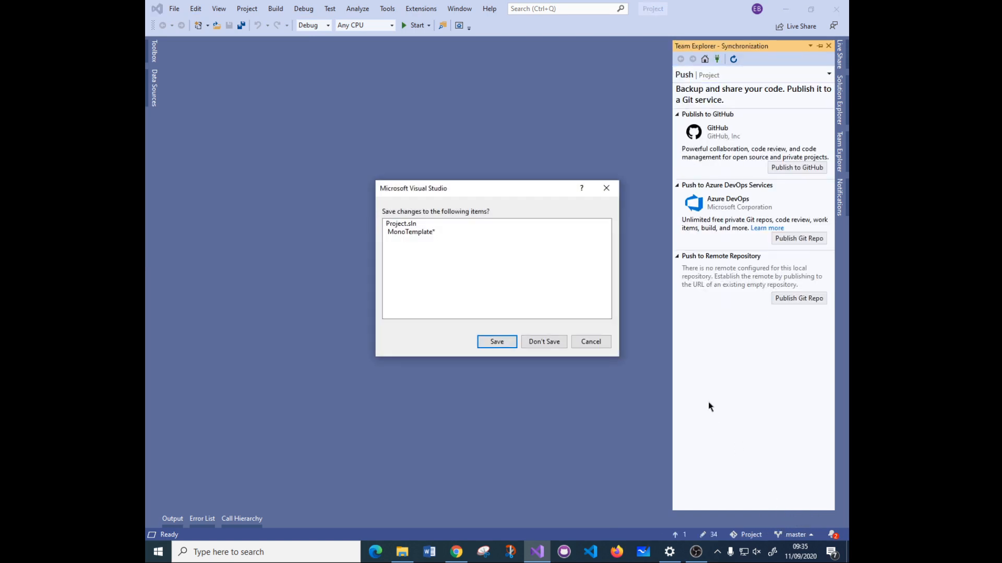
{"action": "left_click", "coordinate": [508, 345]}
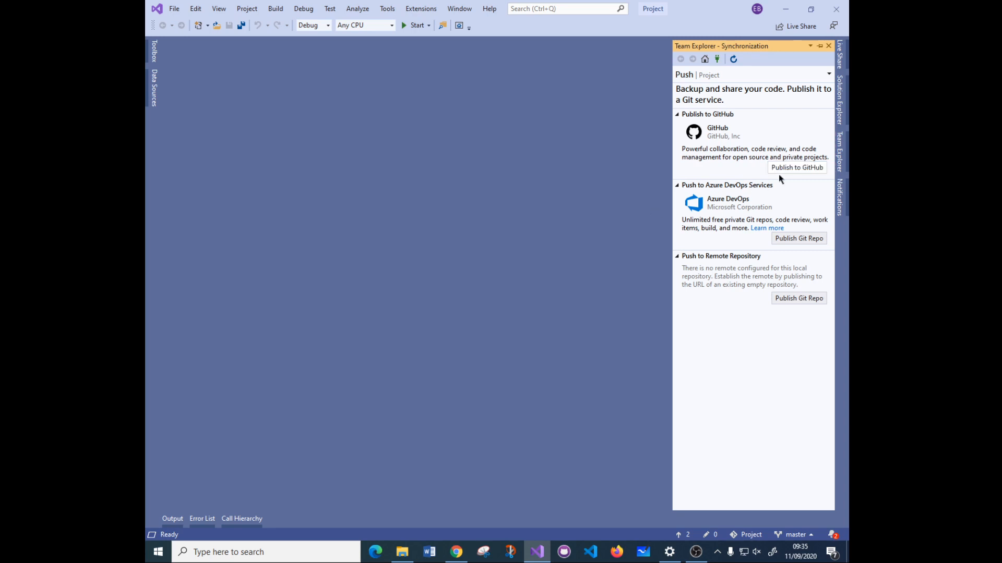
Fill the Publish to GitHub form with repository name DemoExamples and mark it Private
{"action": "left_click", "coordinate": [797, 168]}
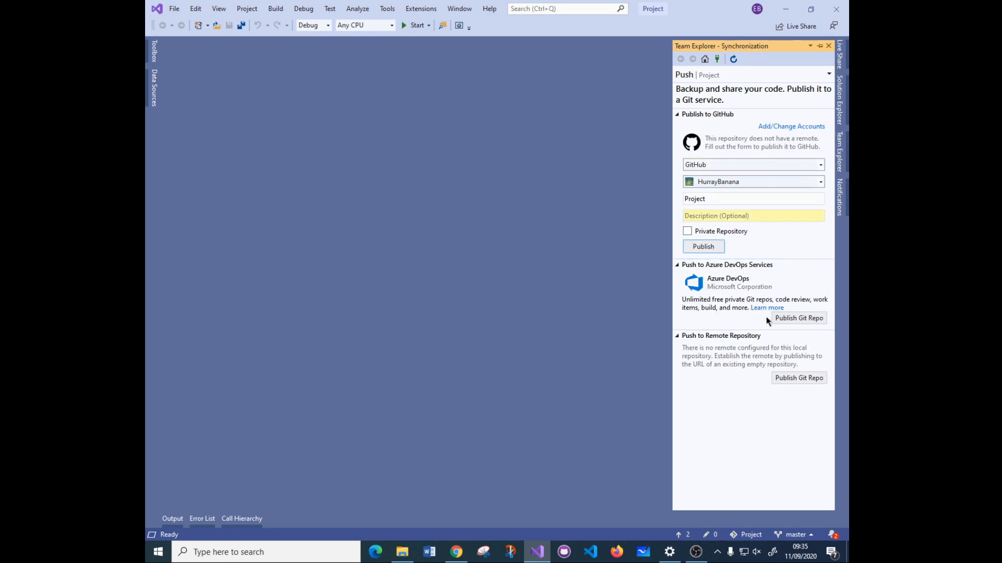
{"action": "left_click", "coordinate": [728, 184]}
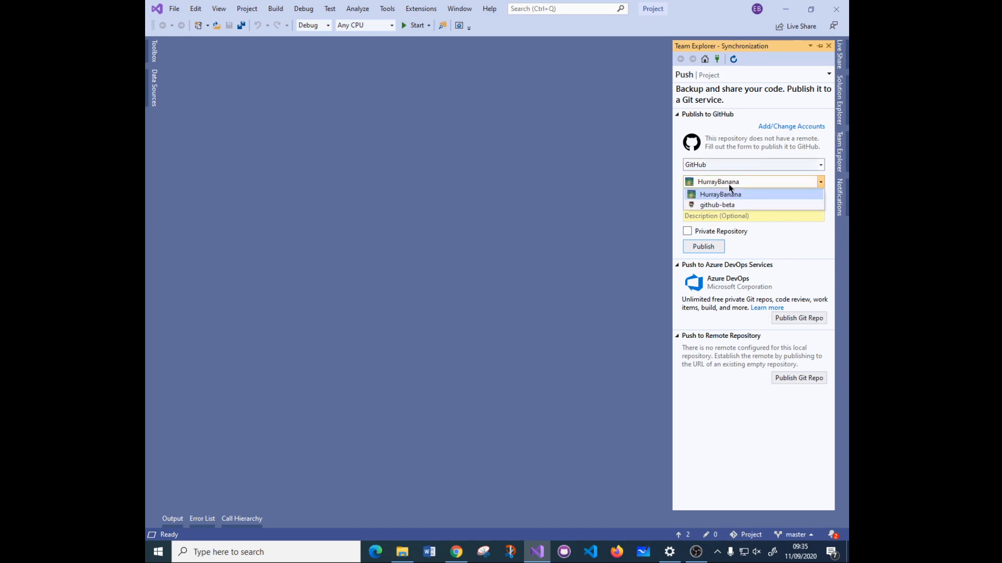
{"action": "left_click", "coordinate": [728, 184]}
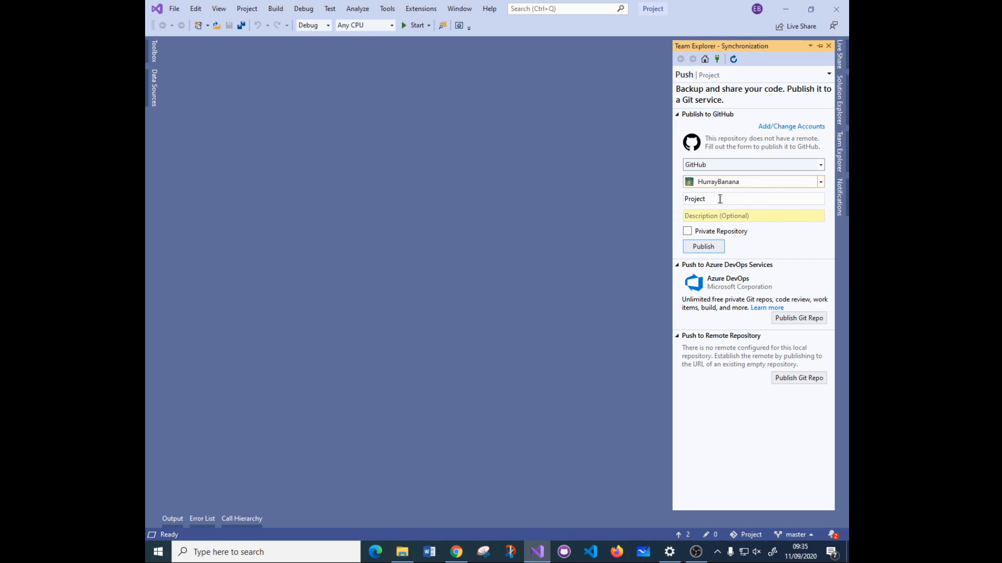
{"action": "double_click", "coordinate": [703, 199]}
{"action": "type", "text": "Demo"}
{"action": "type", "text": " Examples"}
{"action": "left_click", "coordinate": [703, 199]}
{"action": "key", "text": "BackSpace"}
{"action": "left_click", "coordinate": [699, 249]}
{"action": "left_click", "coordinate": [688, 232]}
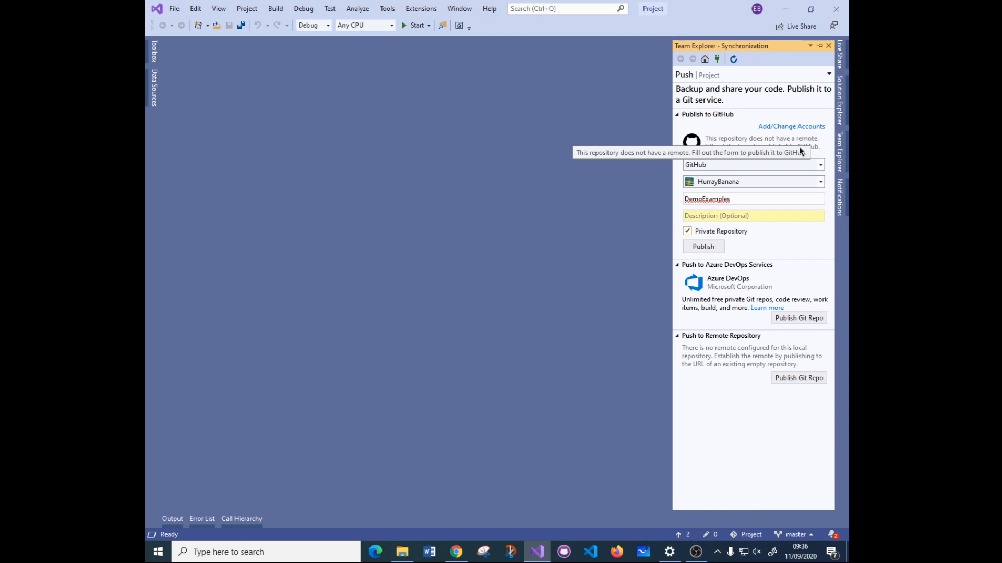
Publish to GitHub, then review Changes and Sync showing no pending changes or commits
{"action": "left_click", "coordinate": [705, 244]}
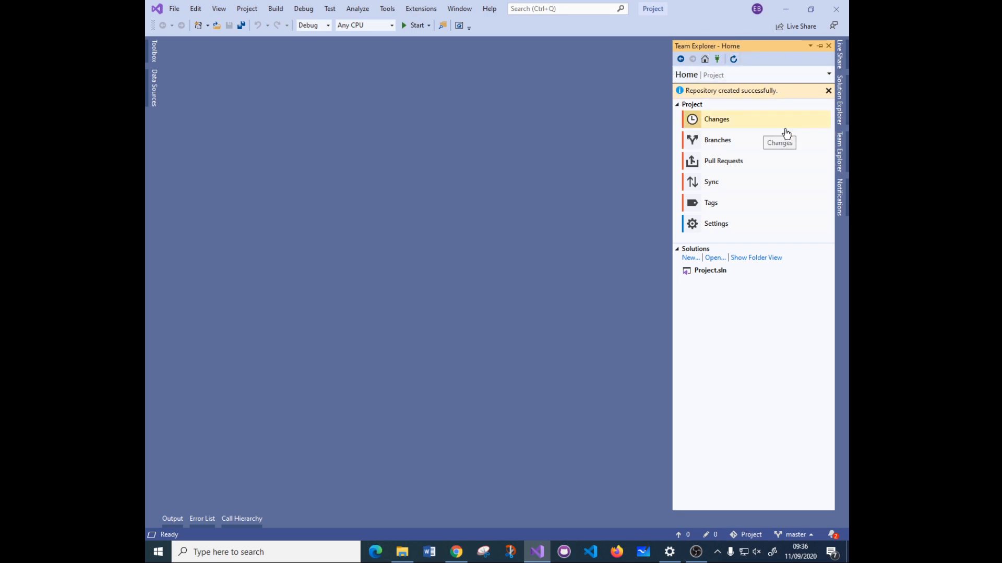
{"action": "left_click", "coordinate": [716, 119]}
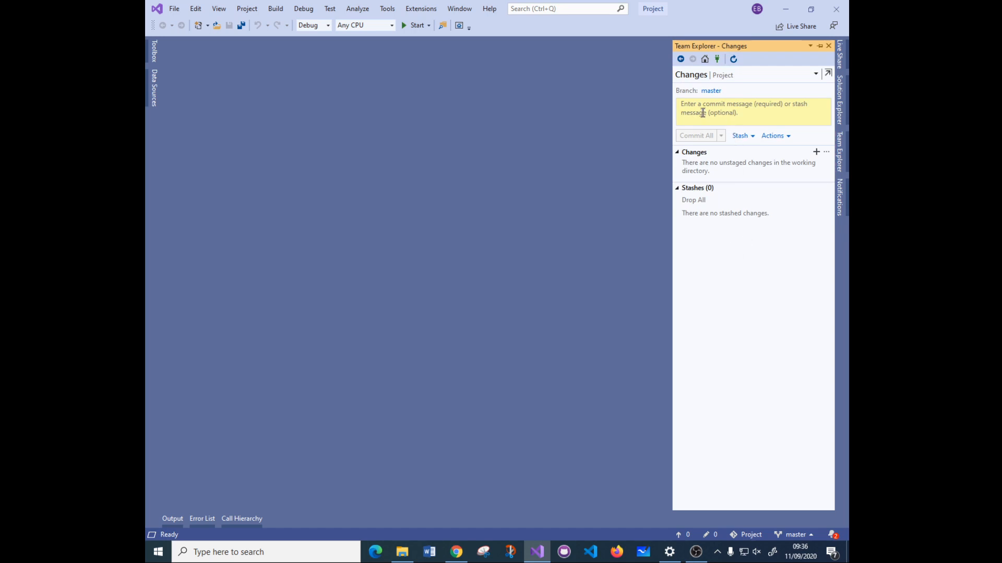
{"action": "left_click", "coordinate": [732, 112]}
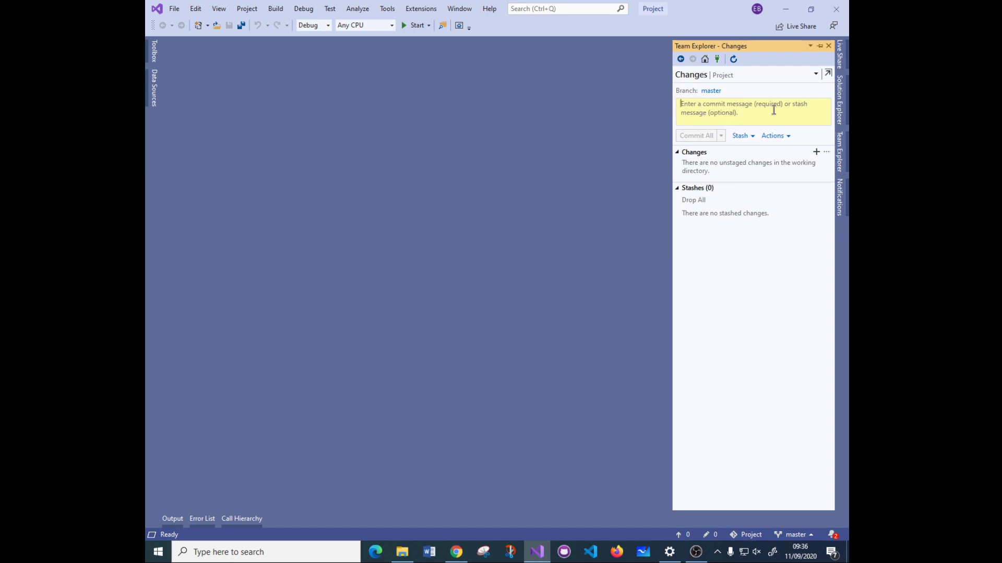
{"action": "left_click", "coordinate": [705, 60]}
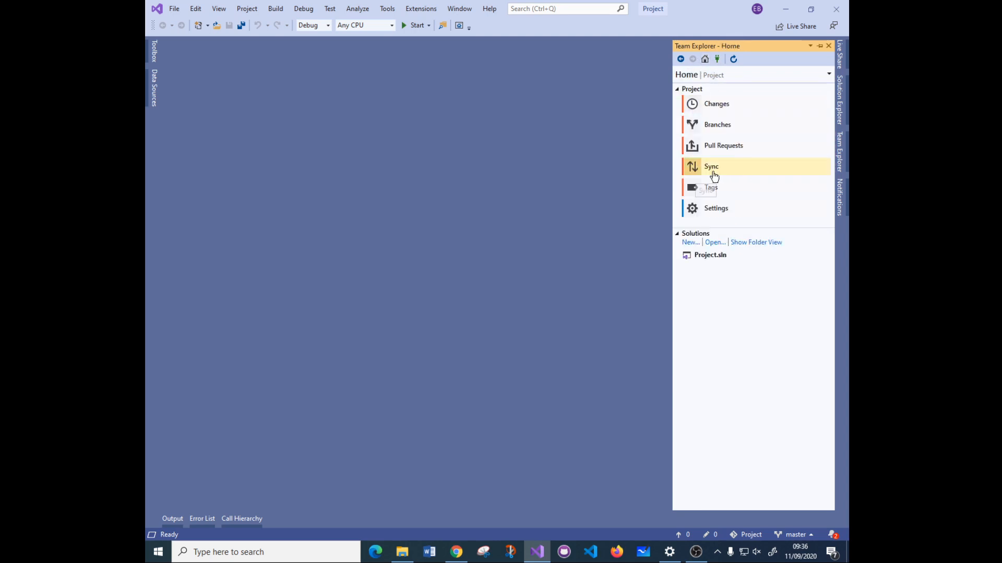
{"action": "left_click", "coordinate": [712, 174]}
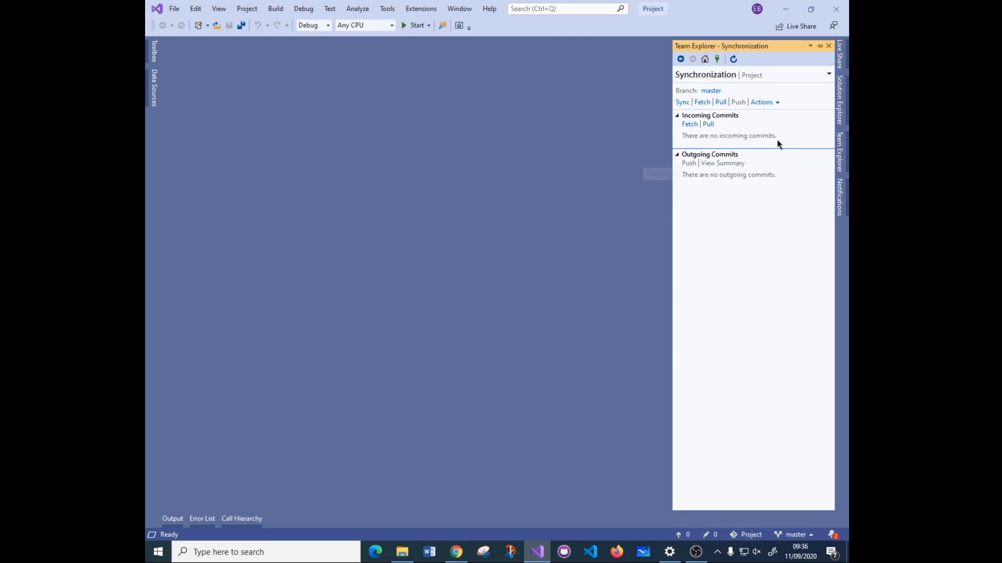
Edit GameSetup.cs with the placeholder line gfgf at line 23 and save the file
{"action": "left_click", "coordinate": [842, 98]}
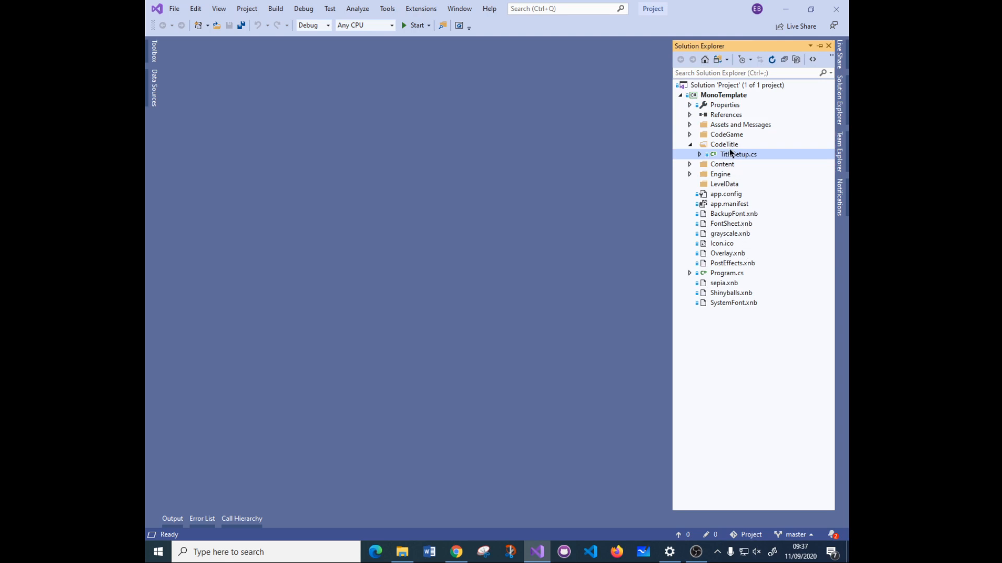
{"action": "left_click", "coordinate": [689, 135]}
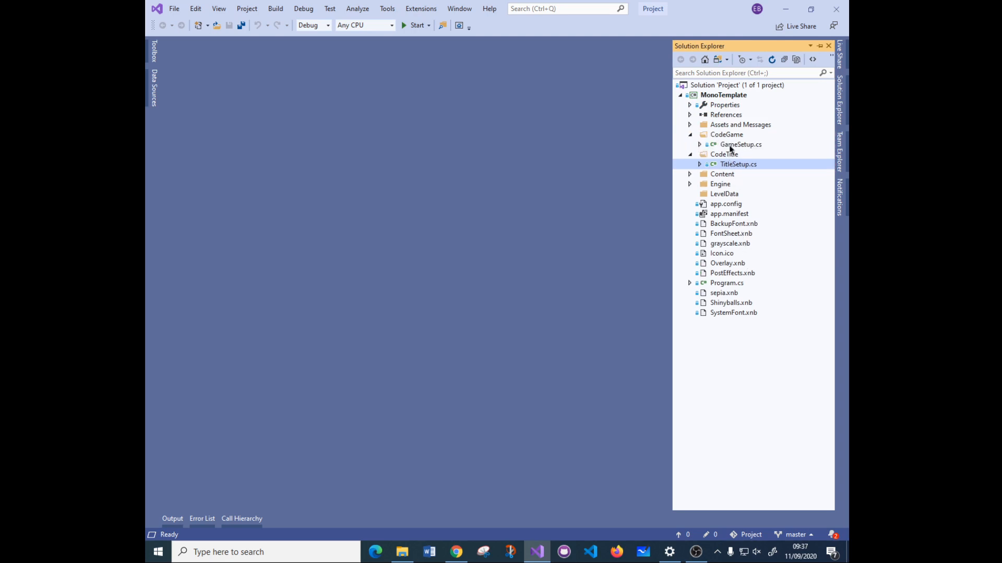
{"action": "double_click", "coordinate": [736, 144]}
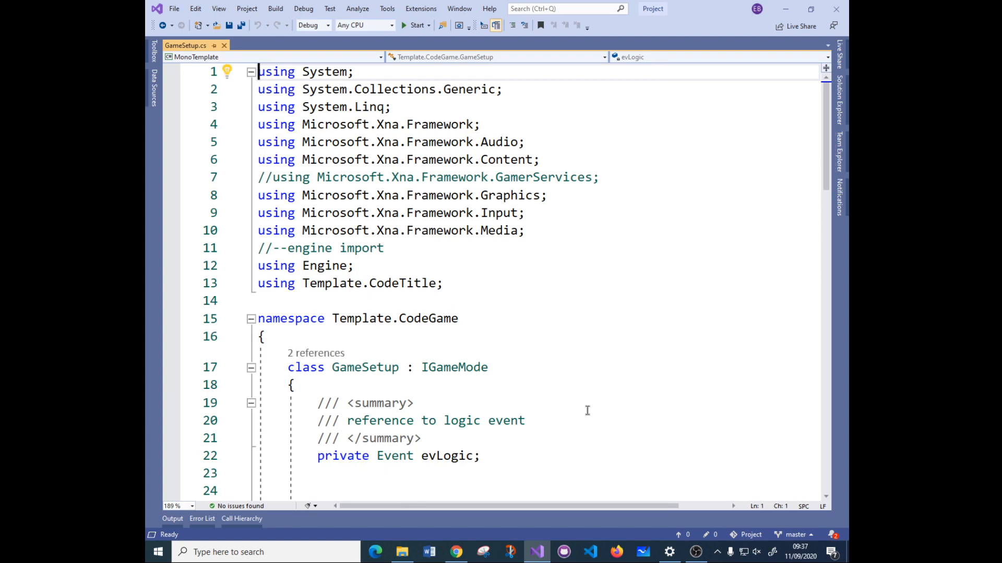
{"action": "scroll", "coordinate": [586, 410], "scroll_direction": "down", "scroll_amount": 6}
{"action": "scroll", "coordinate": [587, 410], "scroll_direction": "down", "scroll_amount": 6}
{"action": "left_click", "coordinate": [450, 163]}
{"action": "type", "text": "gfgf"}
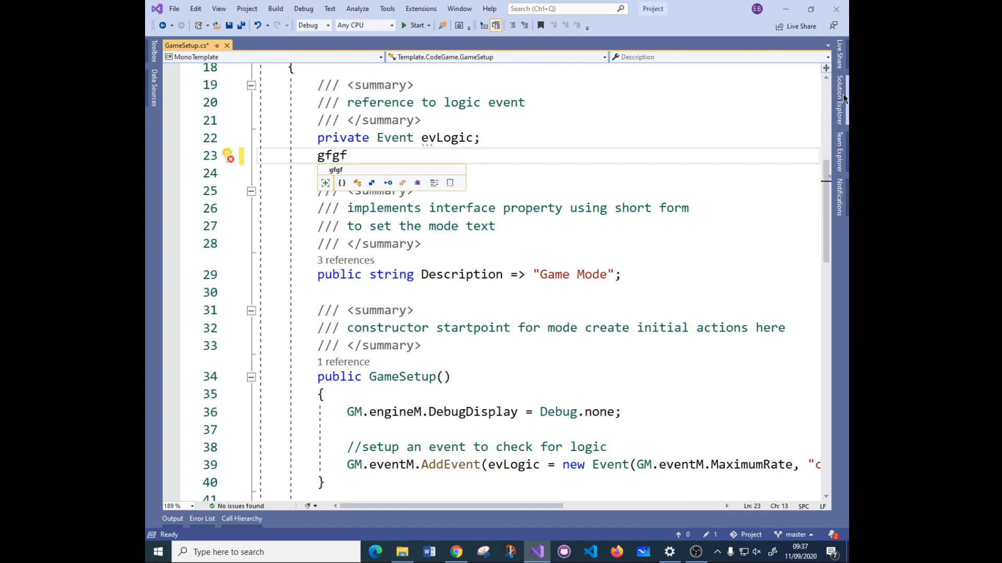
{"action": "left_click", "coordinate": [843, 148]}
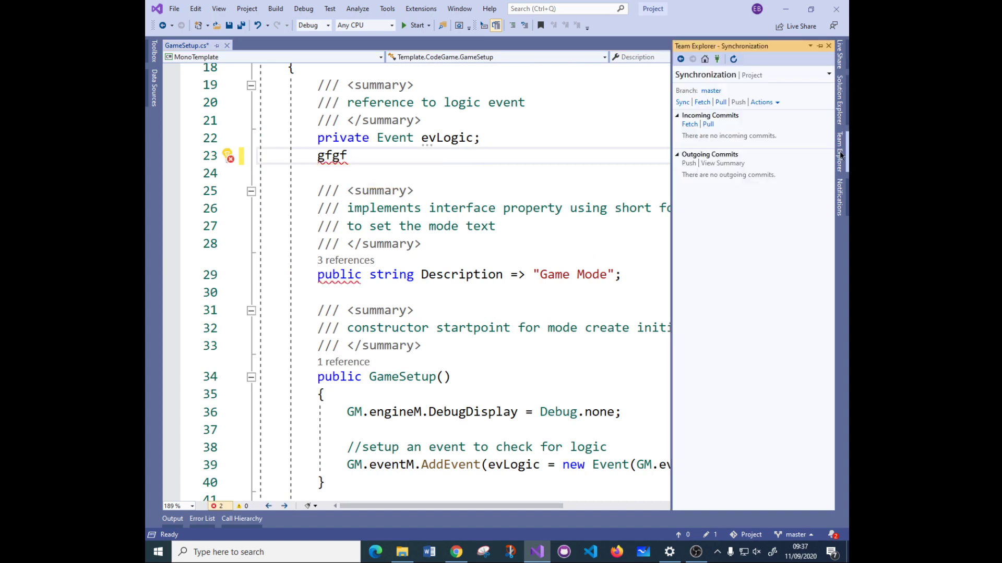
{"action": "left_click", "coordinate": [228, 25]}
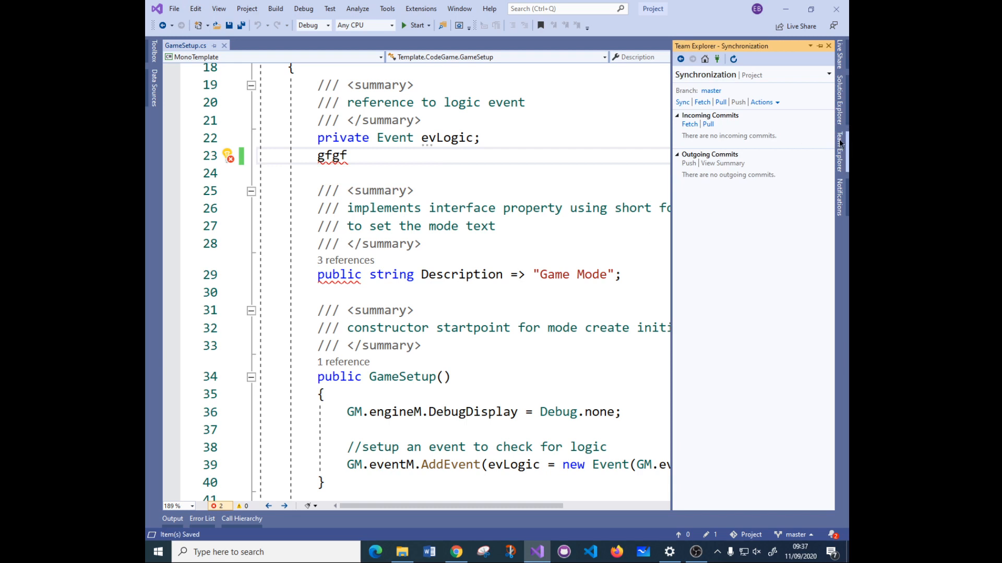
Commit all pending changes locally with the message 'testing' from the Changes page
{"action": "left_click", "coordinate": [704, 59]}
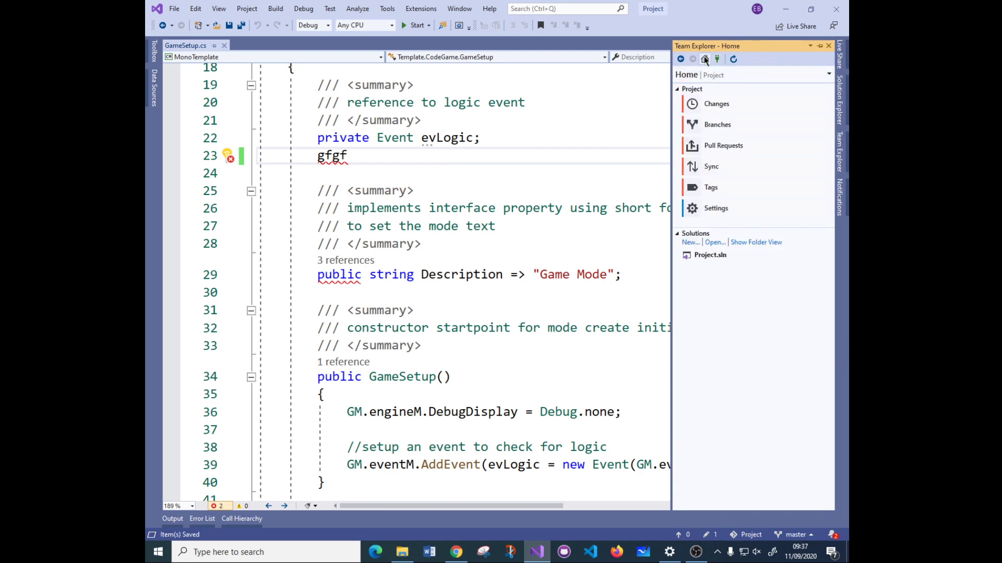
{"action": "left_click", "coordinate": [819, 46]}
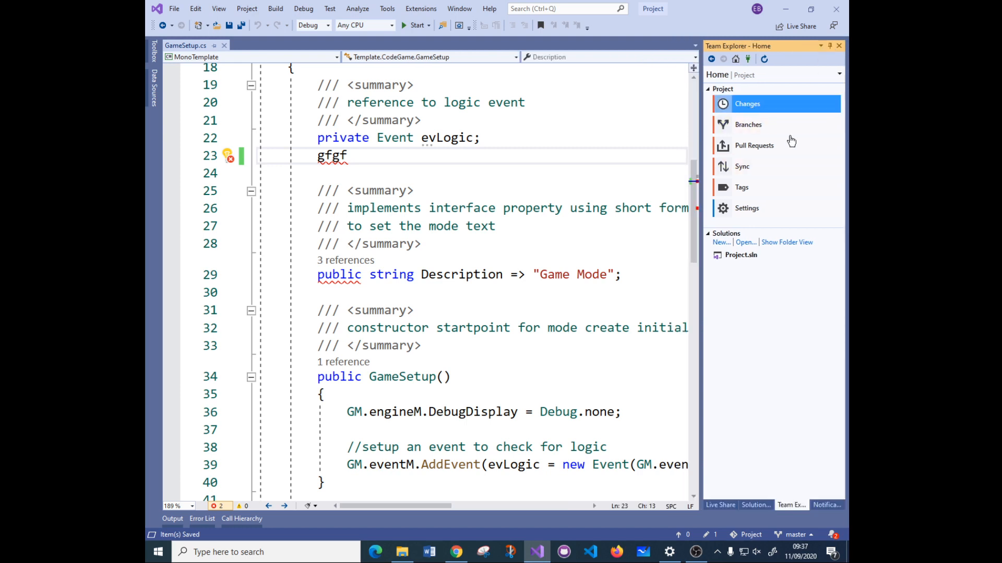
{"action": "left_click", "coordinate": [748, 104]}
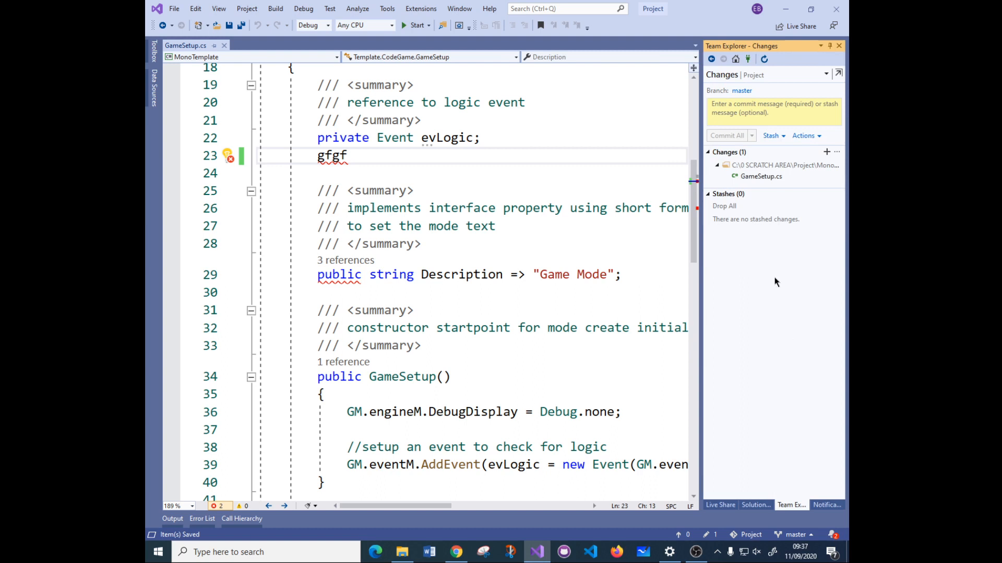
{"action": "left_click", "coordinate": [758, 506]}
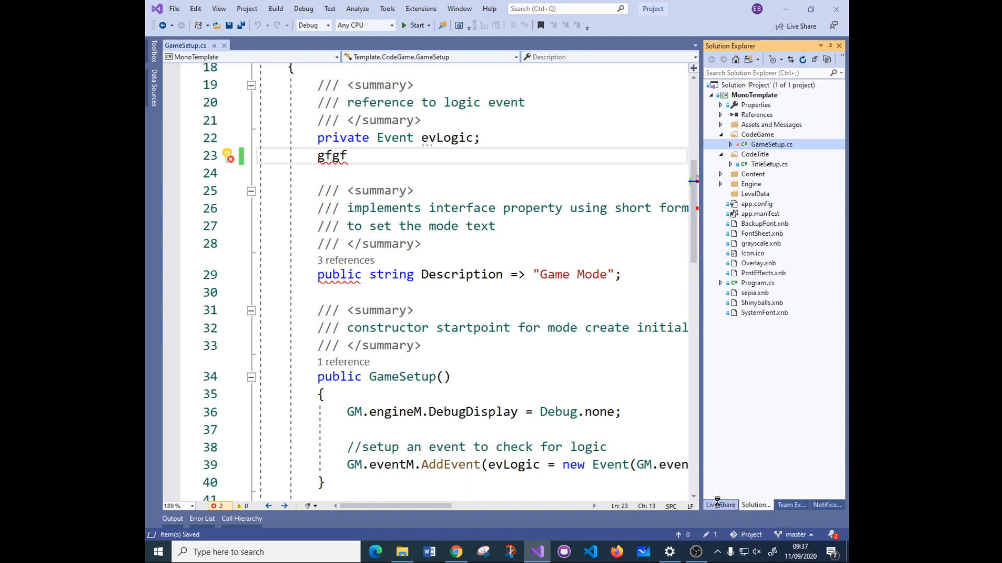
{"action": "left_click", "coordinate": [787, 506]}
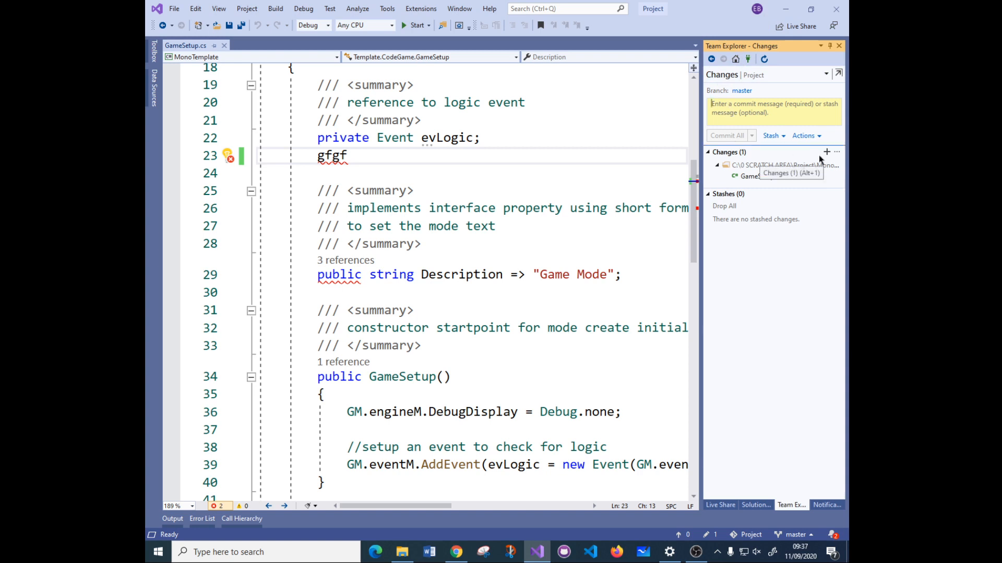
{"action": "type", "text": "testing"}
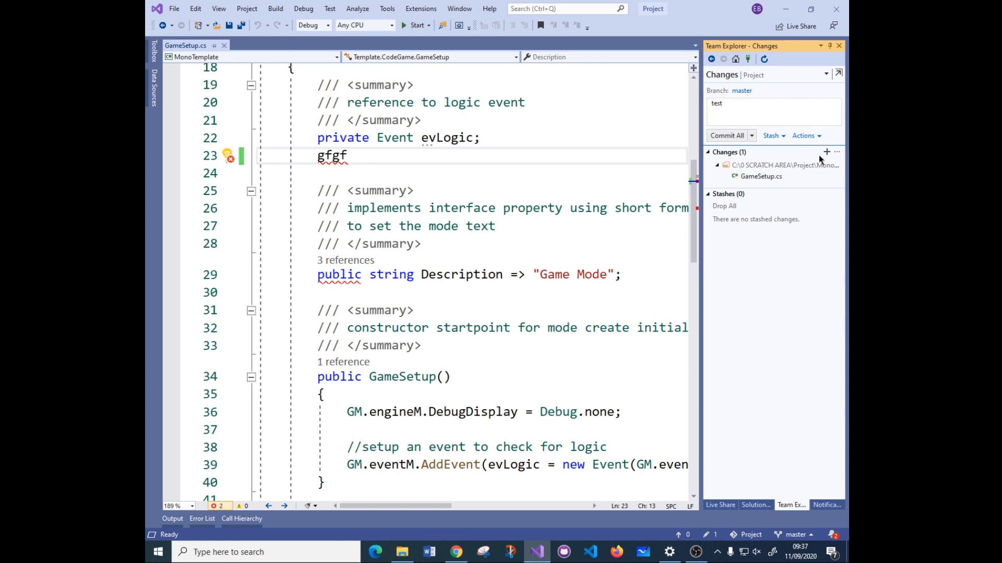
{"action": "left_click", "coordinate": [726, 136]}
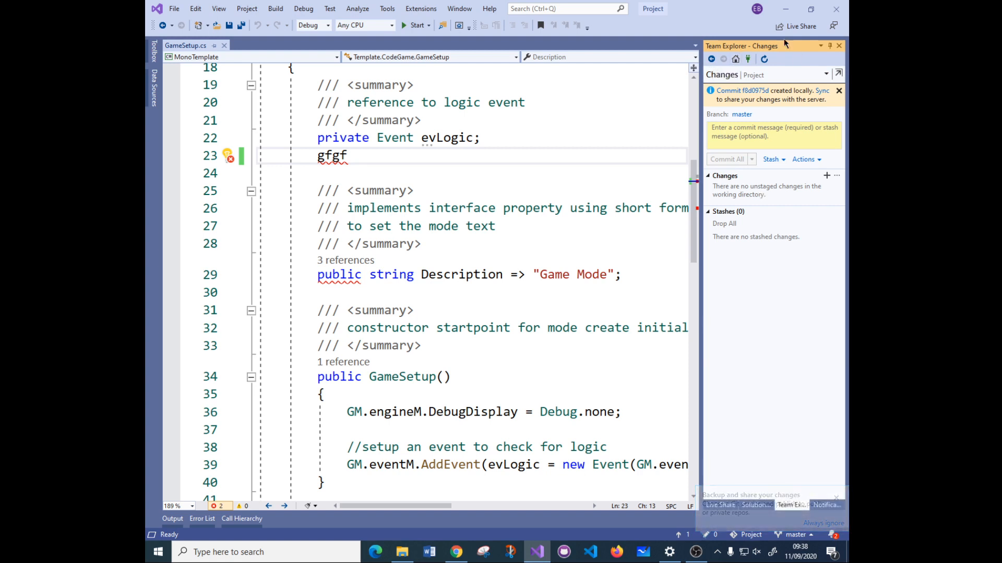
Push the outgoing 'testing' commit to origin/master from the Sync page
{"action": "left_click", "coordinate": [735, 58]}
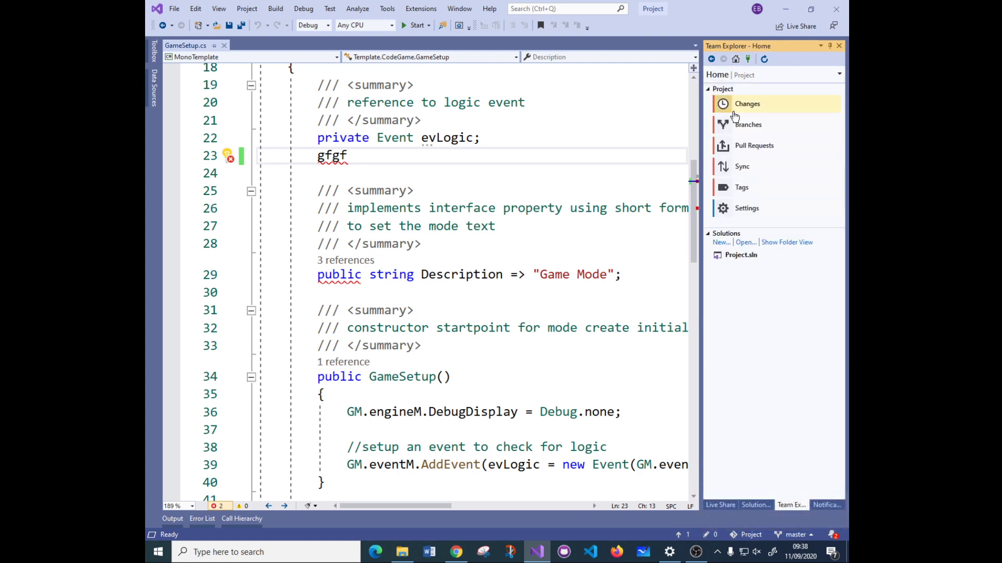
{"action": "left_click", "coordinate": [729, 169]}
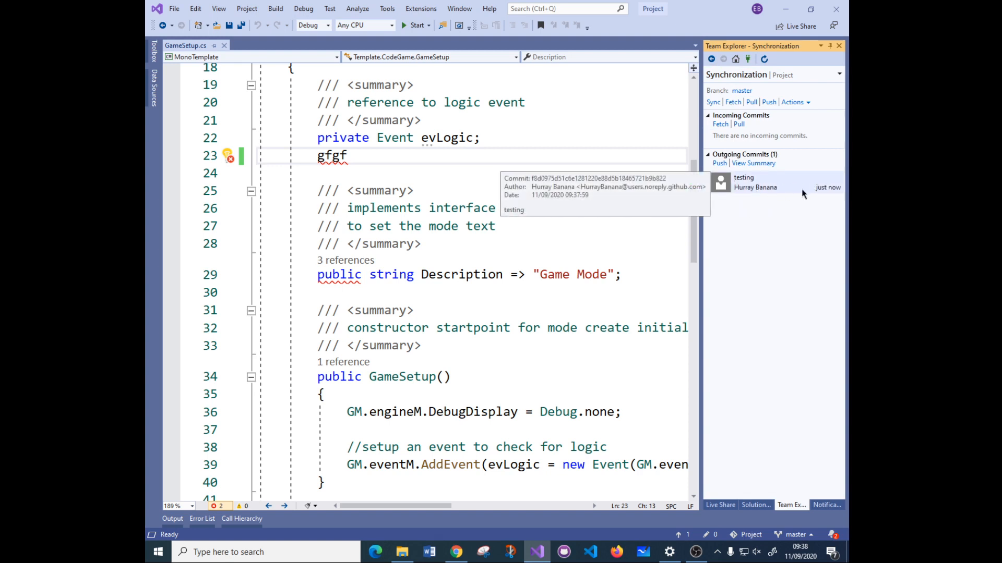
{"action": "left_click", "coordinate": [718, 163]}
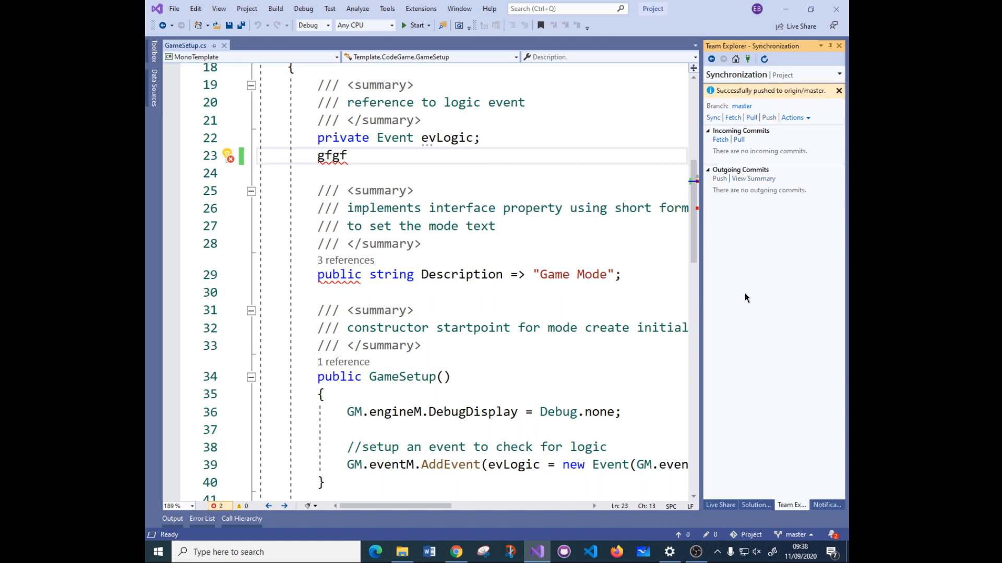
{"action": "left_click", "coordinate": [754, 504]}
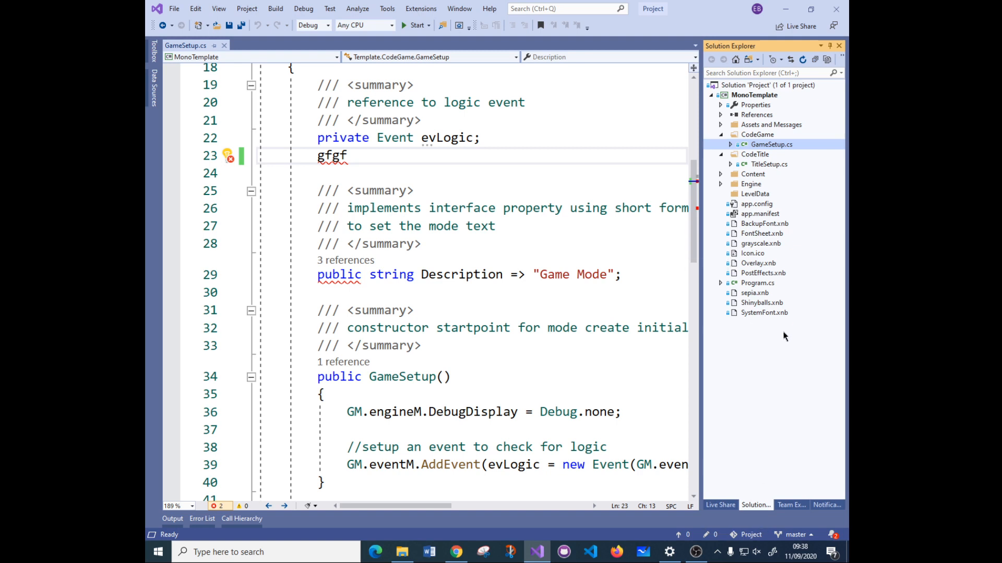
Reopen the Sync page confirming no incoming or outgoing commits, then return to the code
{"action": "left_click", "coordinate": [791, 505]}
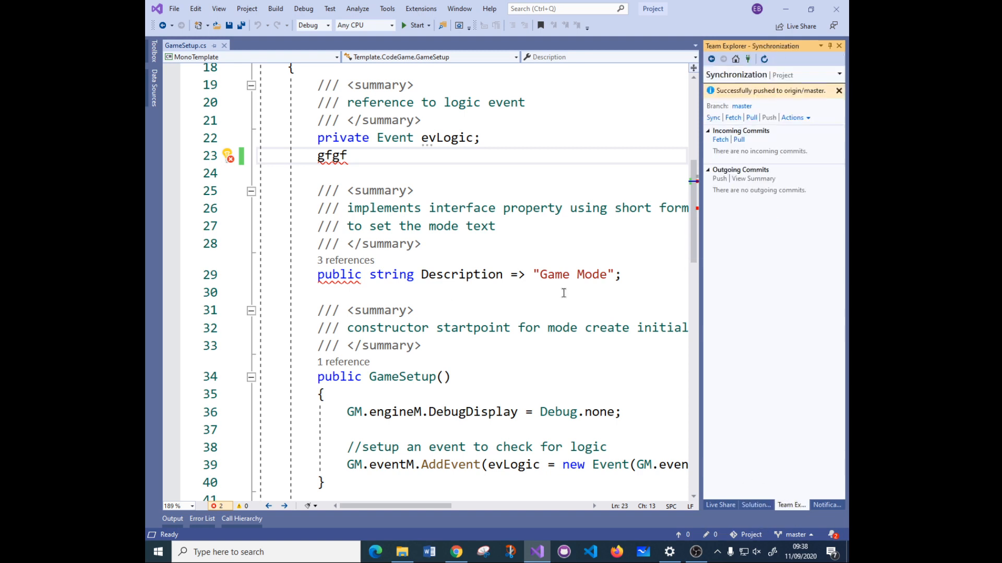
{"action": "left_click", "coordinate": [735, 59]}
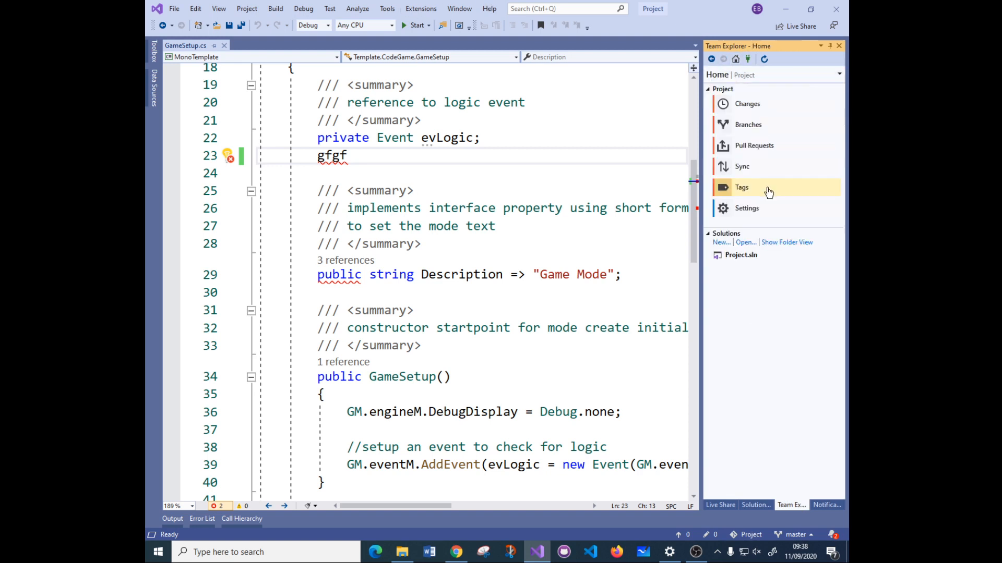
{"action": "left_click", "coordinate": [742, 166]}
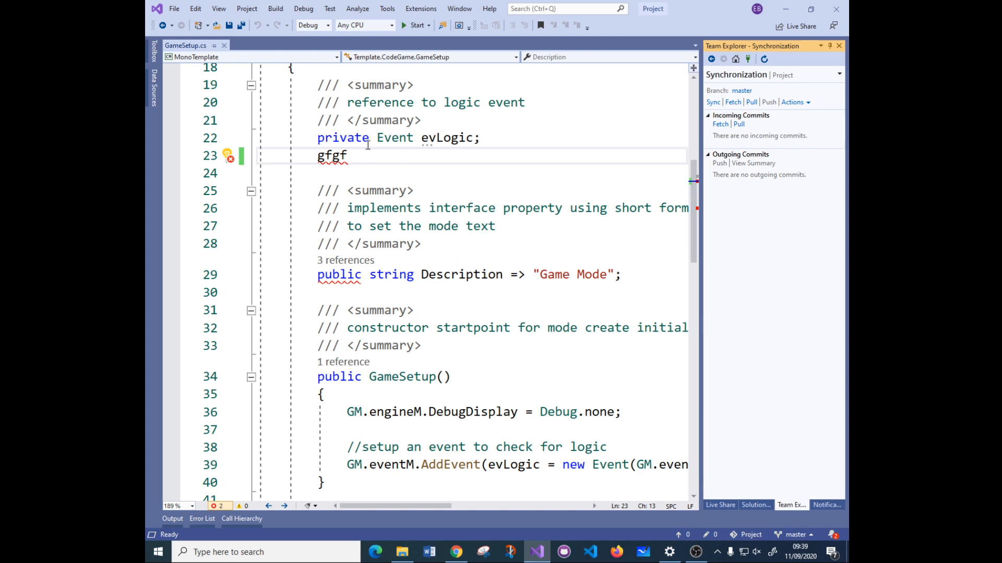
{"action": "left_click", "coordinate": [347, 161]}
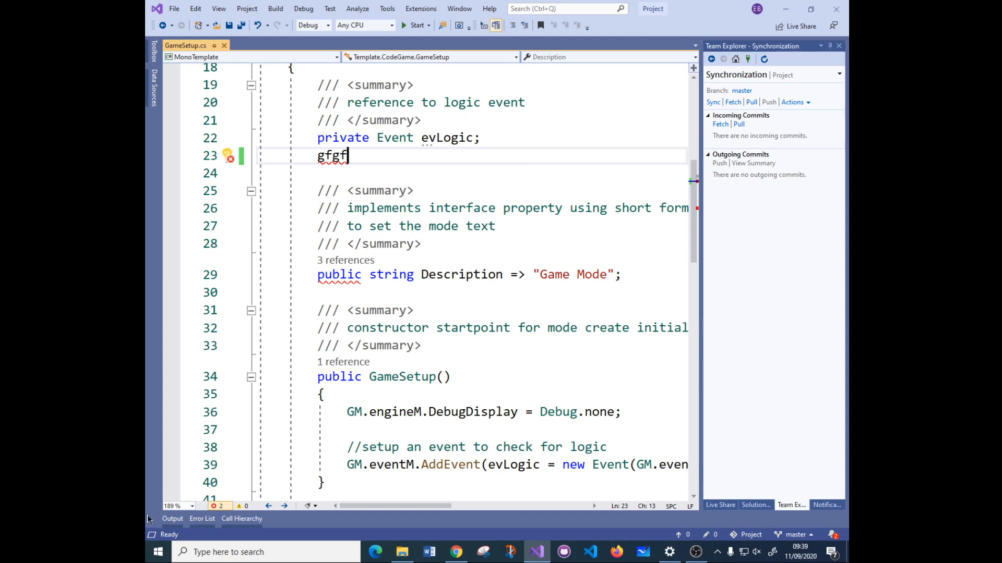